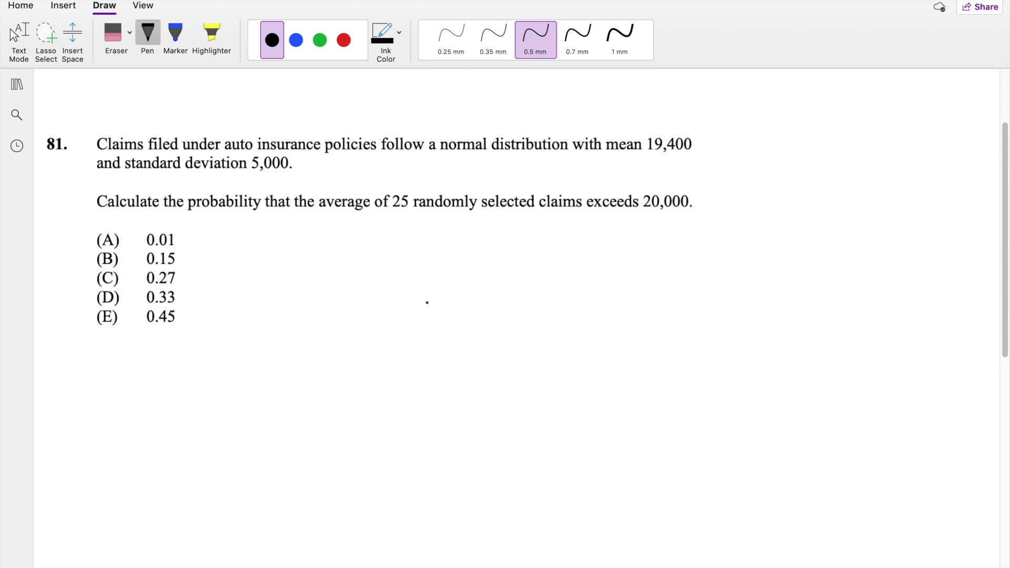
# Handwrite μx = 19400 to the right of the answer choices
pyautogui.moveTo(622, 266)
pyautogui.mouseDown()
pyautogui.moveTo(624, 301)
pyautogui.moveTo(662, 288)
pyautogui.mouseUp()
pyautogui.moveTo(661, 274)
pyautogui.mouseDown()
pyautogui.moveTo(651, 289)
pyautogui.moveTo(683, 267)
pyautogui.mouseUp()
pyautogui.moveTo(672, 276)
pyautogui.mouseDown()
pyautogui.moveTo(714, 280)
pyautogui.moveTo(743, 265)
pyautogui.moveTo(740, 277)
pyautogui.mouseUp()
pyautogui.click(768, 253)
pyautogui.moveTo(757, 256); pyautogui.dragTo(772, 254)
# Write θx = 5000 below it and underline 'average of 25' in the problem
pyautogui.moveTo(642, 323); pyautogui.dragTo(640, 323)
pyautogui.moveTo(633, 335); pyautogui.dragTo(675, 347)
pyautogui.moveTo(674, 330)
pyautogui.mouseDown()
pyautogui.moveTo(665, 348)
pyautogui.moveTo(695, 327)
pyautogui.mouseUp()
pyautogui.moveTo(683, 336)
pyautogui.mouseDown()
pyautogui.moveTo(728, 322)
pyautogui.moveTo(751, 340)
pyautogui.moveTo(757, 317)
pyautogui.moveTo(781, 317)
pyautogui.mouseUp()
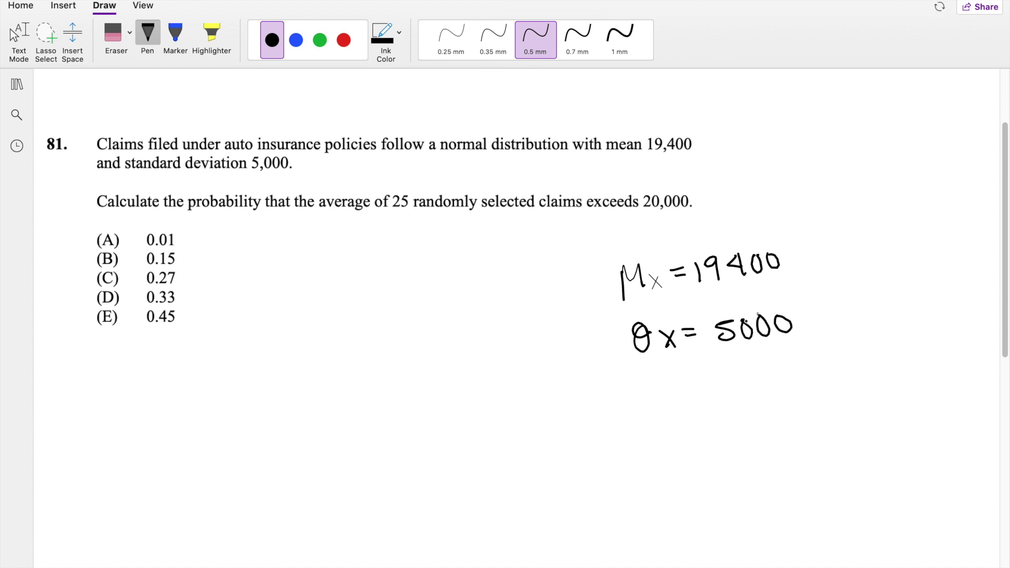
pyautogui.moveTo(319, 216); pyautogui.dragTo(415, 219)
# Write P(X* > 20,000) beneath the answer choices
pyautogui.moveTo(245, 315); pyautogui.dragTo(248, 335)
pyautogui.moveTo(246, 312); pyautogui.dragTo(282, 337)
pyautogui.moveTo(289, 300); pyautogui.dragTo(310, 325)
pyautogui.moveTo(304, 301)
pyautogui.mouseDown()
pyautogui.moveTo(296, 327)
pyautogui.moveTo(319, 301)
pyautogui.mouseUp()
pyautogui.moveTo(318, 290)
pyautogui.mouseDown()
pyautogui.moveTo(312, 299)
pyautogui.moveTo(342, 321)
pyautogui.moveTo(397, 314)
pyautogui.mouseUp()
pyautogui.moveTo(392, 298); pyautogui.dragTo(408, 323)
pyautogui.moveTo(418, 297); pyautogui.dragTo(446, 296)
pyautogui.moveTo(452, 286); pyautogui.dragTo(462, 314)
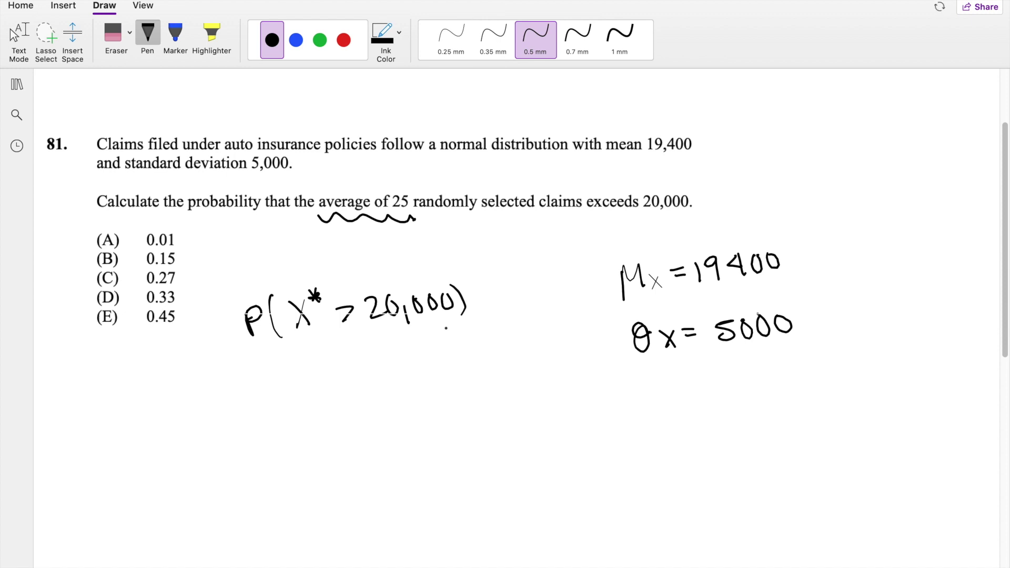
# Start the sample-mean line μx̂ = 19400 + 19400 further right
pyautogui.hscroll(3, 448, 330)
pyautogui.scroll(-1, 447, 330)
pyautogui.moveTo(797, 226)
pyautogui.mouseDown()
pyautogui.moveTo(794, 257)
pyautogui.moveTo(819, 240)
pyautogui.mouseUp()
pyautogui.moveTo(822, 229)
pyautogui.mouseDown()
pyautogui.moveTo(836, 244)
pyautogui.moveTo(824, 247)
pyautogui.moveTo(840, 221)
pyautogui.moveTo(868, 226)
pyautogui.mouseUp()
pyautogui.moveTo(857, 233); pyautogui.dragTo(870, 232)
pyautogui.hscroll(8, 830, 232)
pyautogui.moveTo(742, 205)
pyautogui.mouseDown()
pyautogui.moveTo(746, 227)
pyautogui.moveTo(790, 213)
pyautogui.mouseUp()
pyautogui.moveTo(784, 204)
pyautogui.mouseDown()
pyautogui.moveTo(782, 224)
pyautogui.moveTo(798, 202)
pyautogui.mouseUp()
pyautogui.moveTo(810, 201)
pyautogui.mouseDown()
pyautogui.moveTo(812, 215)
pyautogui.moveTo(816, 200)
pyautogui.moveTo(859, 216)
pyautogui.mouseUp()
pyautogui.moveTo(879, 197)
pyautogui.mouseDown()
pyautogui.moveTo(868, 202)
pyautogui.moveTo(874, 215)
pyautogui.mouseUp()
# Complete the sum as (19400 + 19400 + …) over 25
pyautogui.moveTo(893, 192)
pyautogui.mouseDown()
pyautogui.moveTo(887, 204)
pyautogui.moveTo(900, 203)
pyautogui.mouseUp()
pyautogui.moveTo(896, 193); pyautogui.dragTo(896, 212)
pyautogui.moveTo(909, 194); pyautogui.dragTo(941, 204)
pyautogui.moveTo(937, 196); pyautogui.dragTo(945, 195)
pyautogui.moveTo(948, 200); pyautogui.dragTo(954, 199)
pyautogui.moveTo(958, 199); pyautogui.dragTo(965, 197)
pyautogui.moveTo(769, 238); pyautogui.dragTo(945, 217)
pyautogui.moveTo(838, 241); pyautogui.dragTo(853, 254)
pyautogui.moveTo(868, 236)
pyautogui.mouseDown()
pyautogui.moveTo(855, 239)
pyautogui.moveTo(853, 256)
pyautogui.mouseUp()
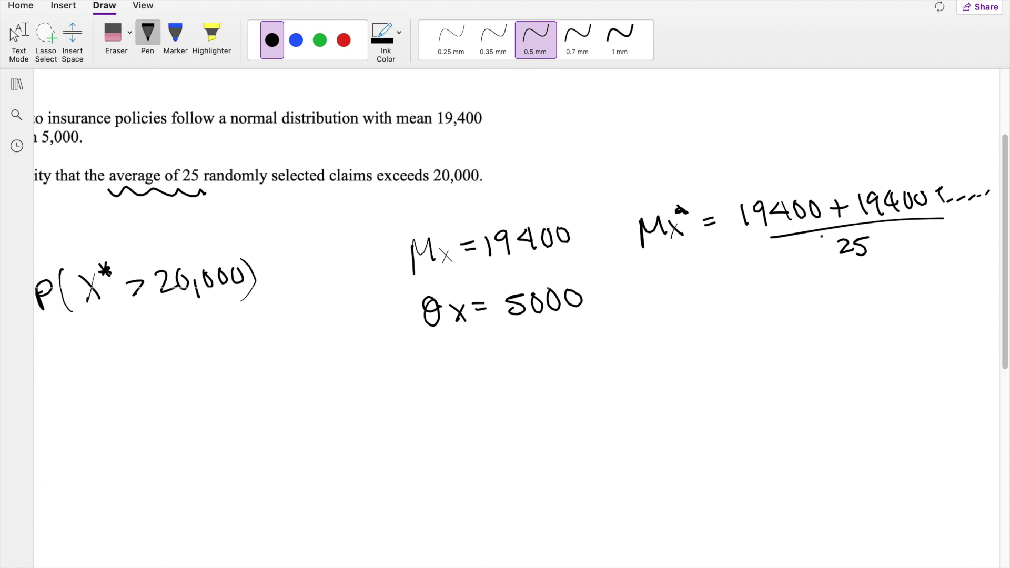
# Rewrite the fraction as 25(19400) over 25
pyautogui.hscroll(10, 505, 221)
pyautogui.moveTo(647, 190); pyautogui.dragTo(660, 203)
pyautogui.moveTo(664, 194)
pyautogui.mouseDown()
pyautogui.moveTo(676, 185)
pyautogui.moveTo(661, 204)
pyautogui.mouseUp()
pyautogui.moveTo(690, 173); pyautogui.dragTo(699, 203)
pyautogui.moveTo(705, 182)
pyautogui.mouseDown()
pyautogui.moveTo(710, 199)
pyautogui.moveTo(747, 185)
pyautogui.mouseUp()
pyautogui.click(752, 180)
pyautogui.moveTo(741, 177)
pyautogui.mouseDown()
pyautogui.moveTo(743, 192)
pyautogui.moveTo(756, 176)
pyautogui.mouseUp()
pyautogui.moveTo(772, 174)
pyautogui.mouseDown()
pyautogui.moveTo(765, 184)
pyautogui.moveTo(773, 173)
pyautogui.mouseUp()
pyautogui.moveTo(784, 167); pyautogui.dragTo(787, 191)
pyautogui.moveTo(667, 212); pyautogui.dragTo(791, 204)
pyautogui.moveTo(699, 225); pyautogui.dragTo(714, 238)
pyautogui.moveTo(721, 220)
pyautogui.mouseDown()
pyautogui.moveTo(733, 218)
pyautogui.moveTo(701, 242)
pyautogui.mouseUp()
# Cancel the 25s and write = 19400 as the sample mean
pyautogui.moveTo(682, 185); pyautogui.dragTo(656, 208)
pyautogui.moveTo(811, 197); pyautogui.dragTo(825, 196)
pyautogui.moveTo(814, 204)
pyautogui.mouseDown()
pyautogui.moveTo(862, 212)
pyautogui.moveTo(886, 193)
pyautogui.moveTo(888, 202)
pyautogui.mouseUp()
pyautogui.moveTo(901, 184); pyautogui.dragTo(905, 197)
pyautogui.moveTo(915, 182); pyautogui.dragTo(919, 180)
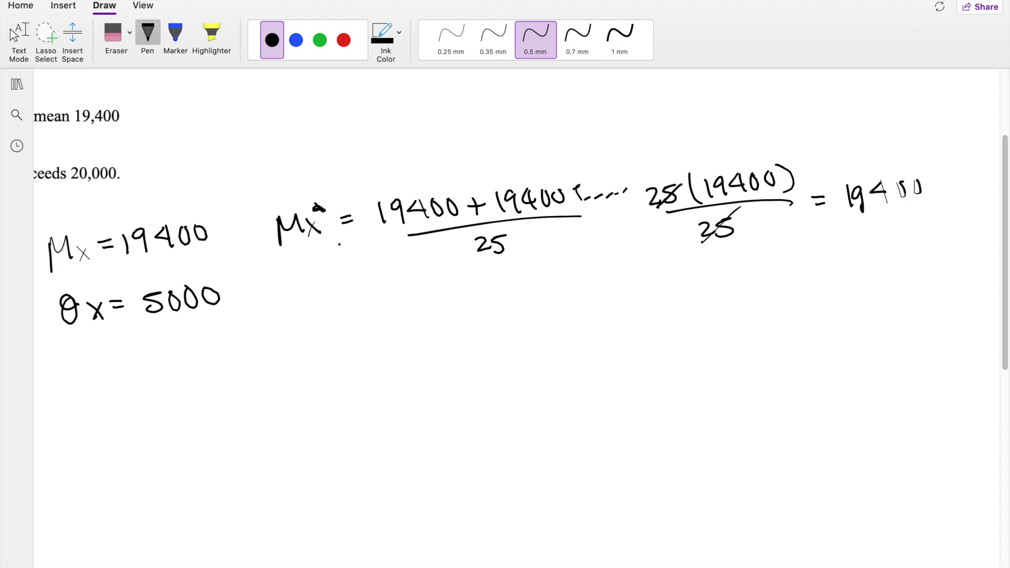
# Begin the sample standard deviation line θx̂ = √(5000² below
pyautogui.hscroll(-6, 339, 243)
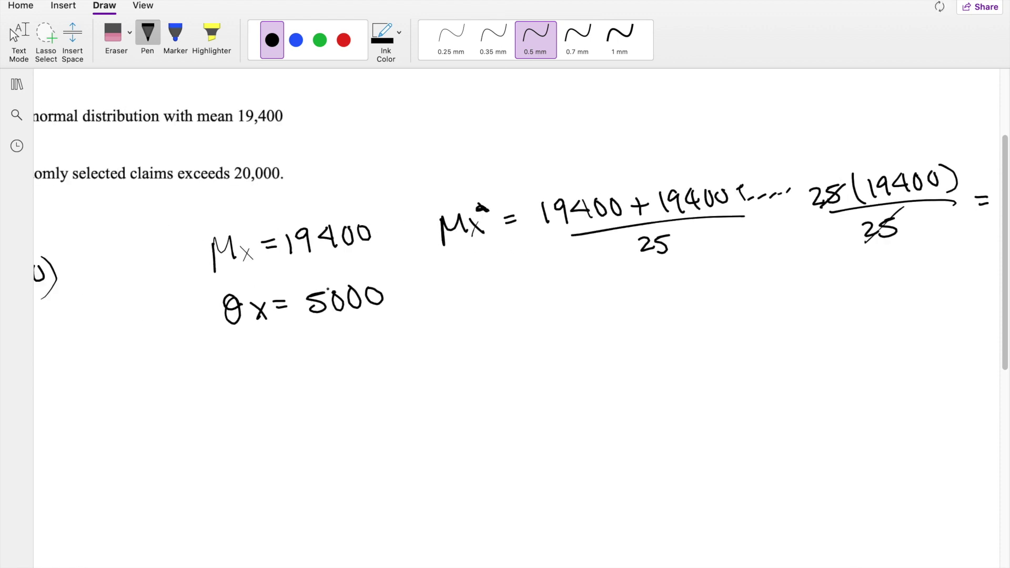
pyautogui.moveTo(469, 289); pyautogui.dragTo(465, 287)
pyautogui.moveTo(454, 300); pyautogui.dragTo(500, 314)
pyautogui.moveTo(500, 295)
pyautogui.mouseDown()
pyautogui.moveTo(483, 315)
pyautogui.moveTo(508, 288)
pyautogui.moveTo(541, 297)
pyautogui.mouseUp()
pyautogui.moveTo(529, 304)
pyautogui.mouseDown()
pyautogui.moveTo(564, 279)
pyautogui.moveTo(763, 260)
pyautogui.mouseUp()
pyautogui.moveTo(612, 289)
pyautogui.mouseDown()
pyautogui.moveTo(597, 290)
pyautogui.moveTo(593, 309)
pyautogui.moveTo(636, 290)
pyautogui.mouseUp()
pyautogui.click(618, 290)
pyautogui.click(616, 302)
pyautogui.moveTo(652, 287); pyautogui.dragTo(671, 286)
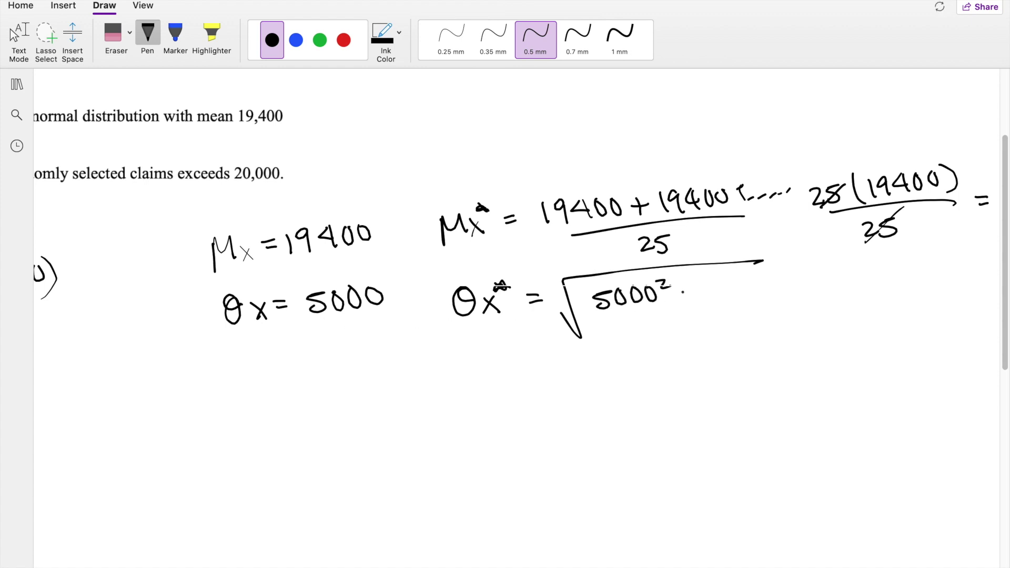
# Extend the root to (5000² + 5000² + …) over 25²
pyautogui.moveTo(677, 291); pyautogui.dragTo(693, 290)
pyautogui.moveTo(684, 284)
pyautogui.mouseDown()
pyautogui.moveTo(684, 297)
pyautogui.moveTo(700, 296)
pyautogui.moveTo(714, 279)
pyautogui.mouseUp()
pyautogui.moveTo(726, 281); pyautogui.dragTo(796, 285)
pyautogui.click(819, 285)
pyautogui.moveTo(803, 285); pyautogui.dragTo(870, 289)
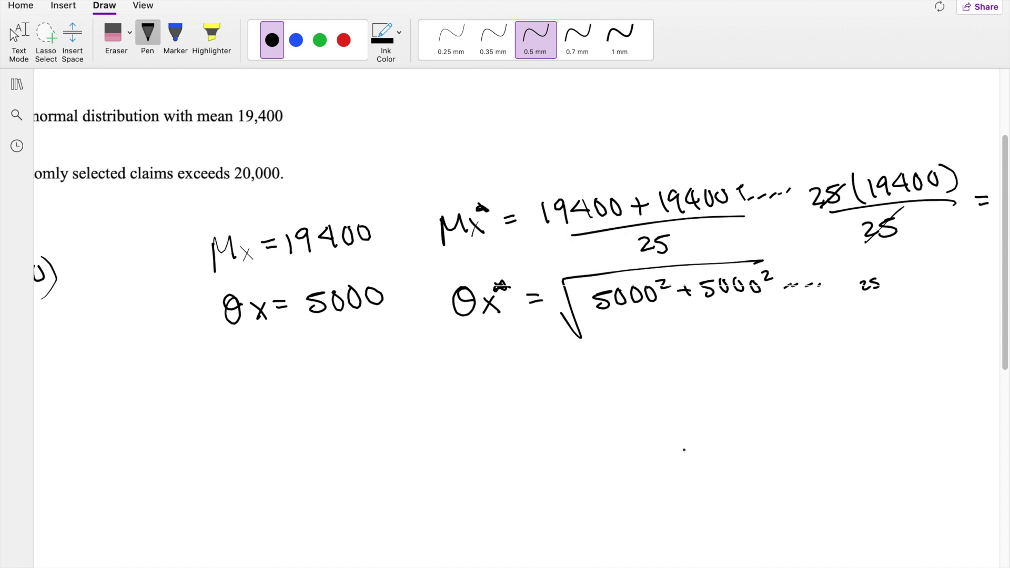
pyautogui.moveTo(608, 317); pyautogui.dragTo(902, 290)
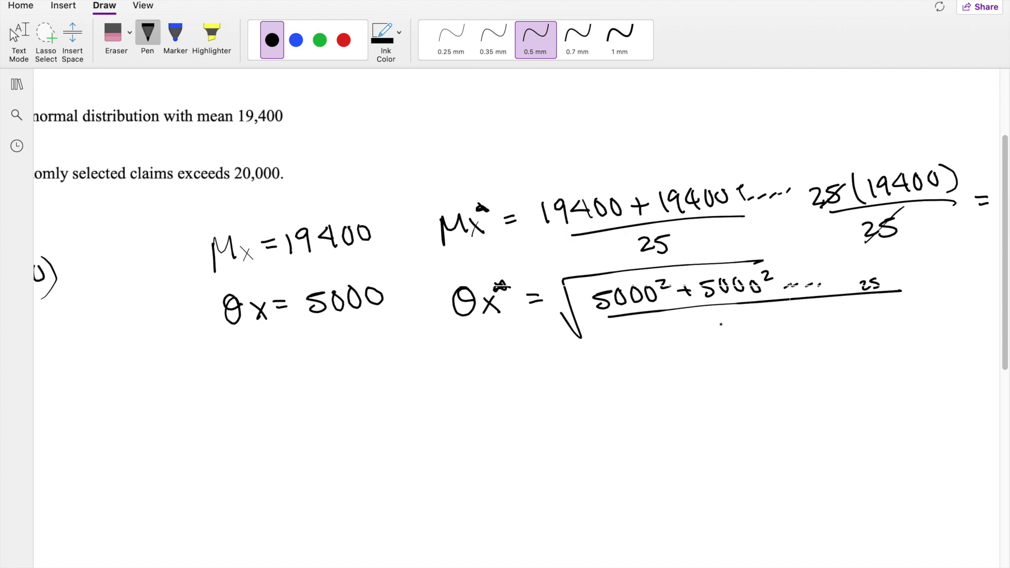
pyautogui.moveTo(719, 323); pyautogui.dragTo(742, 341)
pyautogui.moveTo(751, 314); pyautogui.dragTo(761, 324)
pyautogui.click(763, 320)
# Finish writing the 19400 result at the end of the sample-mean line
pyautogui.hscroll(2, 516, 226)
pyautogui.moveTo(950, 180); pyautogui.dragTo(953, 200)
pyautogui.moveTo(973, 179); pyautogui.dragTo(970, 201)
pyautogui.moveTo(983, 170)
pyautogui.mouseDown()
pyautogui.moveTo(991, 192)
pyautogui.moveTo(997, 179)
pyautogui.mouseUp()
# Write = √(25(5000)²/25²) and cancel the matching 25s, leaving 25 below
pyautogui.moveTo(497, 407); pyautogui.dragTo(506, 409)
pyautogui.moveTo(495, 417)
pyautogui.mouseDown()
pyautogui.moveTo(739, 351)
pyautogui.moveTo(814, 346)
pyautogui.mouseUp()
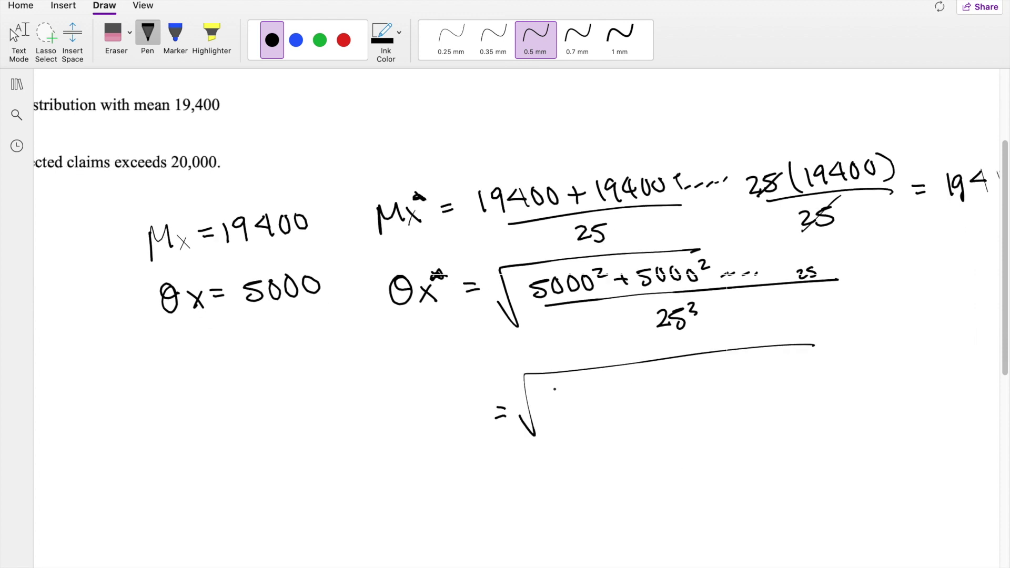
pyautogui.moveTo(545, 392)
pyautogui.mouseDown()
pyautogui.moveTo(556, 404)
pyautogui.moveTo(581, 389)
pyautogui.moveTo(591, 403)
pyautogui.mouseUp()
pyautogui.moveTo(594, 384)
pyautogui.mouseDown()
pyautogui.moveTo(605, 383)
pyautogui.moveTo(592, 398)
pyautogui.mouseUp()
pyautogui.moveTo(615, 380); pyautogui.dragTo(637, 377)
pyautogui.moveTo(648, 373)
pyautogui.mouseDown()
pyautogui.moveTo(650, 392)
pyautogui.moveTo(667, 375)
pyautogui.mouseUp()
pyautogui.moveTo(561, 414); pyautogui.dragTo(689, 400)
pyautogui.moveTo(604, 419); pyautogui.dragTo(621, 428)
pyautogui.moveTo(626, 416)
pyautogui.mouseDown()
pyautogui.moveTo(638, 413)
pyautogui.moveTo(624, 429)
pyautogui.moveTo(653, 423)
pyautogui.moveTo(653, 406)
pyautogui.mouseUp()
pyautogui.moveTo(643, 413); pyautogui.dragTo(616, 435)
pyautogui.moveTo(569, 383); pyautogui.dragTo(548, 407)
pyautogui.moveTo(671, 415); pyautogui.dragTo(682, 428)
pyautogui.moveTo(686, 411); pyautogui.dragTo(699, 409)
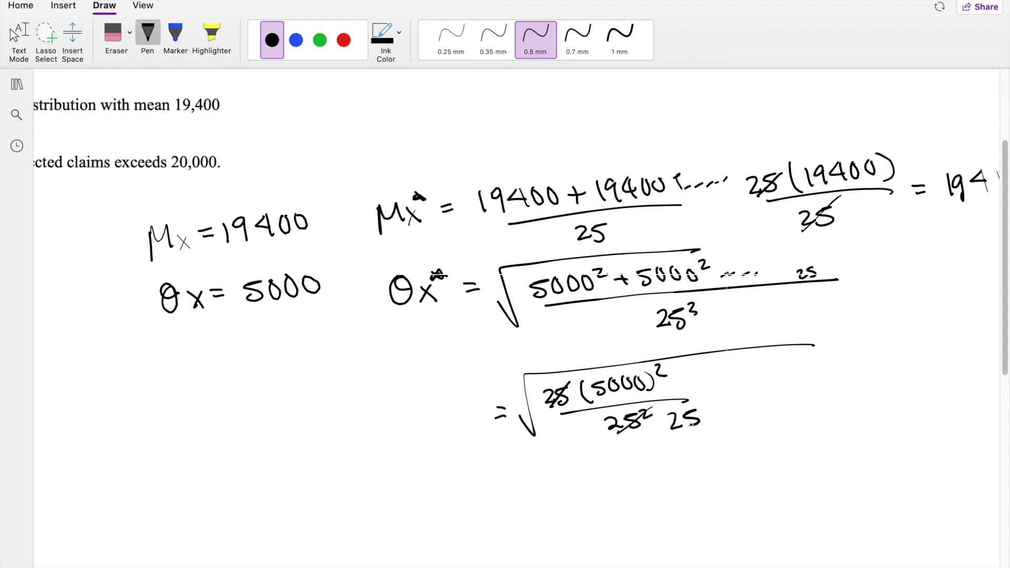
# Simplify to = √1000000 = 1000
pyautogui.moveTo(508, 503); pyautogui.dragTo(784, 441)
pyautogui.moveTo(585, 486)
pyautogui.mouseDown()
pyautogui.moveTo(591, 509)
pyautogui.moveTo(625, 486)
pyautogui.mouseUp()
pyautogui.moveTo(643, 483); pyautogui.dragTo(658, 484)
pyautogui.moveTo(673, 478); pyautogui.dragTo(758, 485)
pyautogui.moveTo(763, 481); pyautogui.dragTo(777, 494)
pyautogui.moveTo(797, 472); pyautogui.dragTo(796, 473)
pyautogui.moveTo(814, 467)
pyautogui.mouseDown()
pyautogui.moveTo(810, 476)
pyautogui.moveTo(815, 467)
pyautogui.mouseUp()
pyautogui.moveTo(836, 463); pyautogui.dragTo(835, 465)
# Standardise the left side as P((X* − μx̂)/θx̂
pyautogui.hscroll(-10, 516, 316)
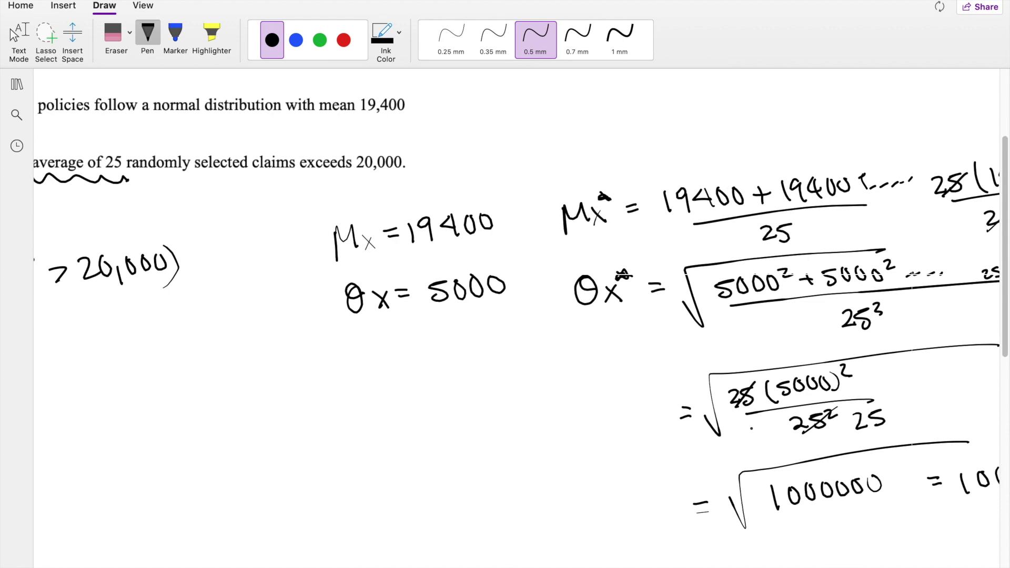
pyautogui.hscroll(-4, 516, 287)
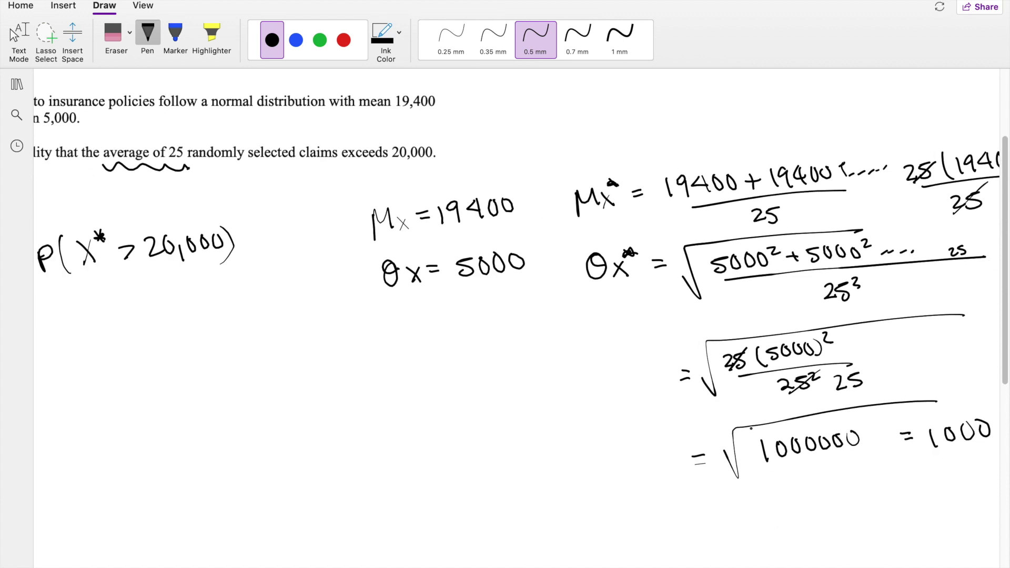
pyautogui.scroll(5, 751, 429)
pyautogui.hscroll(-5, 751, 428)
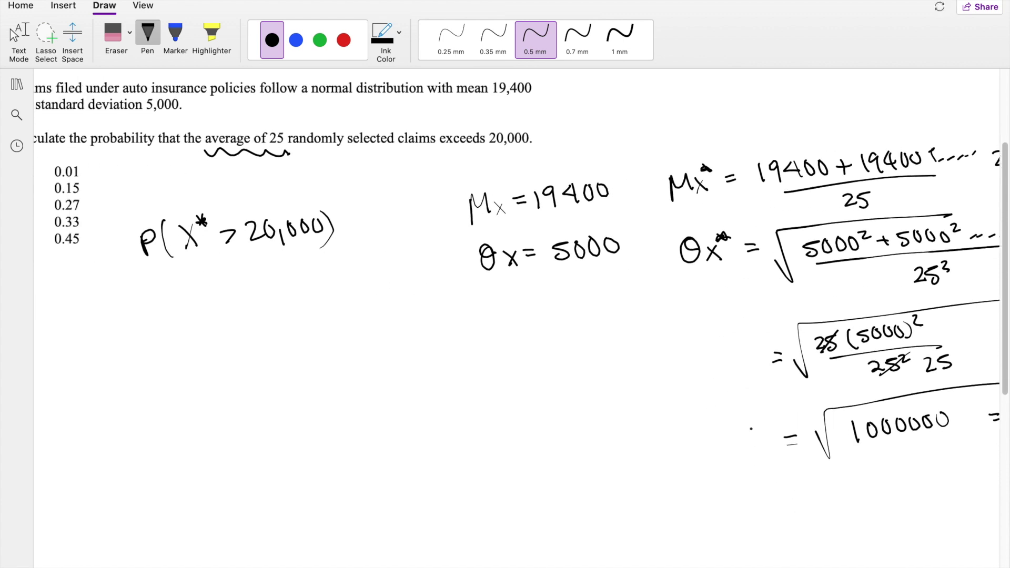
pyautogui.moveTo(163, 453); pyautogui.dragTo(198, 477)
pyautogui.moveTo(203, 443); pyautogui.dragTo(215, 457)
pyautogui.moveTo(213, 436)
pyautogui.mouseDown()
pyautogui.moveTo(204, 458)
pyautogui.moveTo(219, 438)
pyautogui.mouseUp()
pyautogui.moveTo(216, 435); pyautogui.dragTo(245, 448)
pyautogui.moveTo(251, 443)
pyautogui.mouseDown()
pyautogui.moveTo(254, 459)
pyautogui.moveTo(274, 431)
pyautogui.moveTo(278, 451)
pyautogui.mouseUp()
pyautogui.moveTo(278, 443)
pyautogui.mouseDown()
pyautogui.moveTo(269, 452)
pyautogui.moveTo(291, 459)
pyautogui.moveTo(247, 472)
pyautogui.moveTo(257, 485)
pyautogui.mouseUp()
pyautogui.moveTo(239, 480); pyautogui.dragTo(272, 488)
pyautogui.moveTo(273, 475)
pyautogui.mouseDown()
pyautogui.moveTo(265, 488)
pyautogui.moveTo(279, 473)
pyautogui.mouseUp()
pyautogui.moveTo(271, 466)
pyautogui.mouseDown()
pyautogui.moveTo(273, 475)
pyautogui.moveTo(343, 448)
pyautogui.mouseUp()
# Write > (20,000 − 19400)/1000 on the right side
pyautogui.moveTo(348, 427)
pyautogui.mouseDown()
pyautogui.moveTo(347, 442)
pyautogui.moveTo(352, 427)
pyautogui.mouseUp()
pyautogui.moveTo(360, 433); pyautogui.dragTo(360, 448)
pyautogui.moveTo(367, 430)
pyautogui.mouseDown()
pyautogui.moveTo(369, 438)
pyautogui.moveTo(368, 428)
pyautogui.mouseUp()
pyautogui.moveTo(378, 425); pyautogui.dragTo(387, 425)
pyautogui.moveTo(399, 430); pyautogui.dragTo(412, 429)
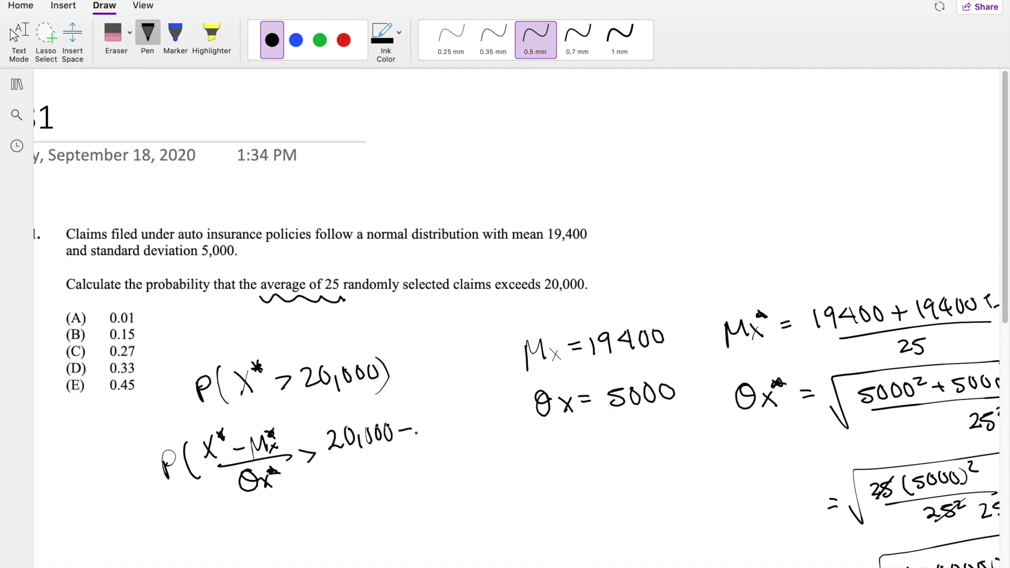
pyautogui.hscroll(5, 534, 437)
pyautogui.hscroll(-6, 505, 473)
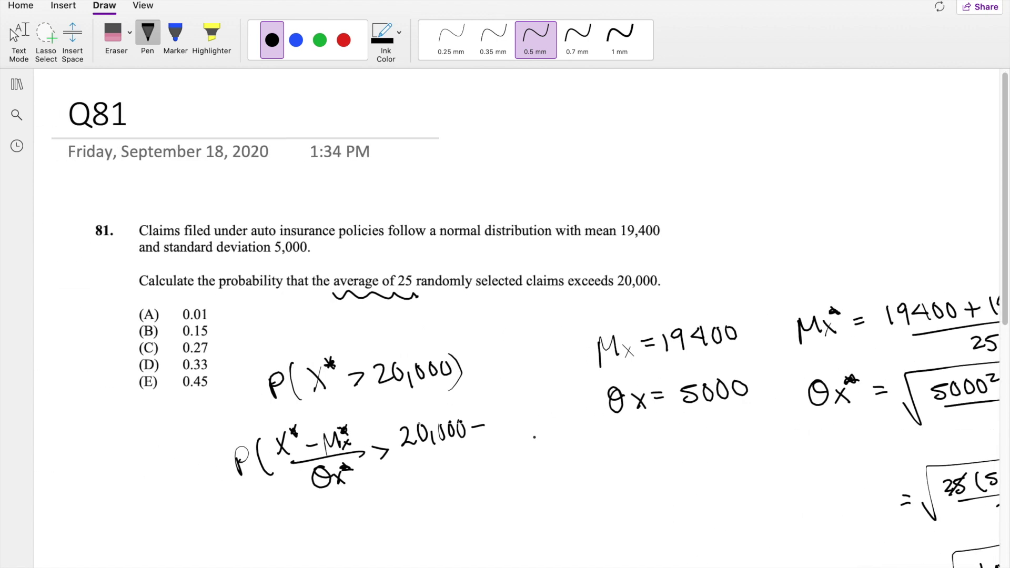
pyautogui.moveTo(494, 413)
pyautogui.mouseDown()
pyautogui.moveTo(493, 435)
pyautogui.moveTo(528, 425)
pyautogui.moveTo(524, 433)
pyautogui.mouseUp()
pyautogui.moveTo(542, 411); pyautogui.dragTo(551, 409)
pyautogui.moveTo(415, 451); pyautogui.dragTo(558, 443)
pyautogui.moveTo(459, 466)
pyautogui.mouseDown()
pyautogui.moveTo(455, 486)
pyautogui.moveTo(502, 463)
pyautogui.mouseUp()
pyautogui.moveTo(571, 409); pyautogui.dragTo(576, 466)
# Circle the standardized fraction and write P(Z > .6) below
pyautogui.scroll(-2, 505, 316)
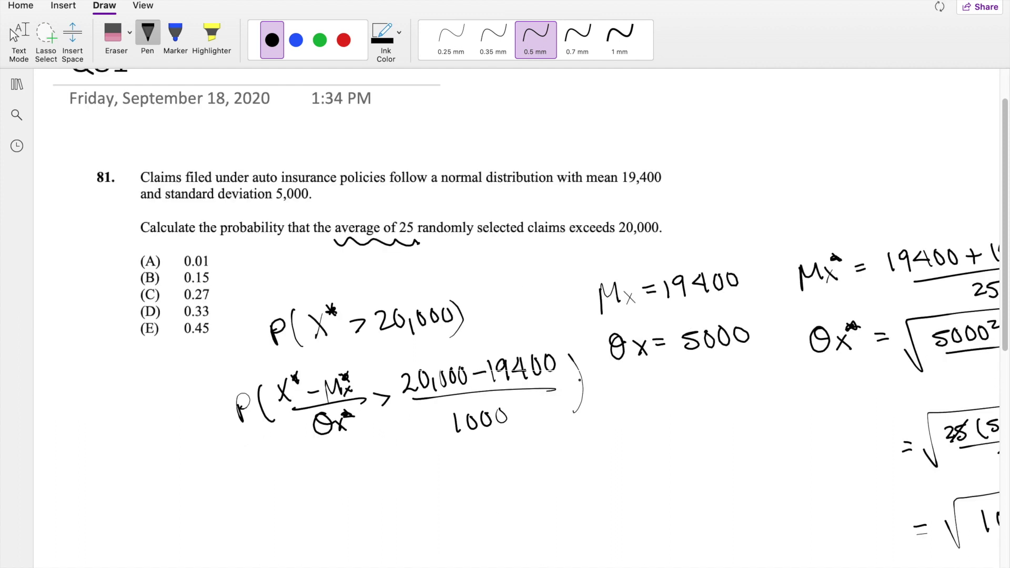
pyautogui.moveTo(363, 363); pyautogui.dragTo(368, 372)
pyautogui.moveTo(287, 509)
pyautogui.mouseDown()
pyautogui.moveTo(288, 537)
pyautogui.moveTo(290, 525)
pyautogui.moveTo(318, 535)
pyautogui.moveTo(358, 526)
pyautogui.moveTo(358, 513)
pyautogui.mouseUp()
pyautogui.click(317, 504)
pyautogui.moveTo(380, 504)
pyautogui.mouseDown()
pyautogui.moveTo(398, 506)
pyautogui.moveTo(388, 522)
pyautogui.mouseUp()
pyautogui.moveTo(453, 489); pyautogui.dragTo(459, 500)
pyautogui.moveTo(475, 476); pyautogui.dragTo(481, 518)
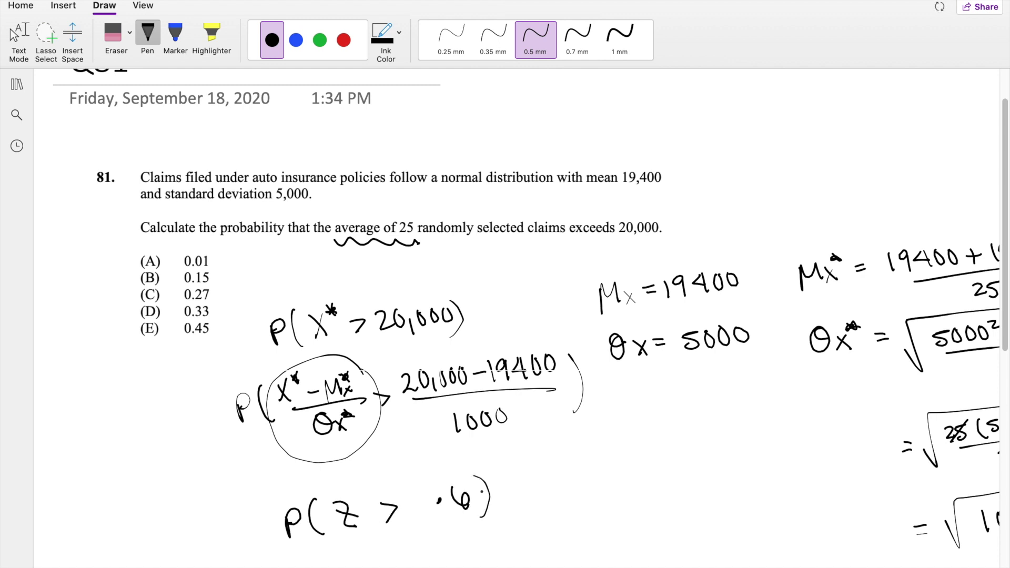
pyautogui.scroll(-4, 481, 491)
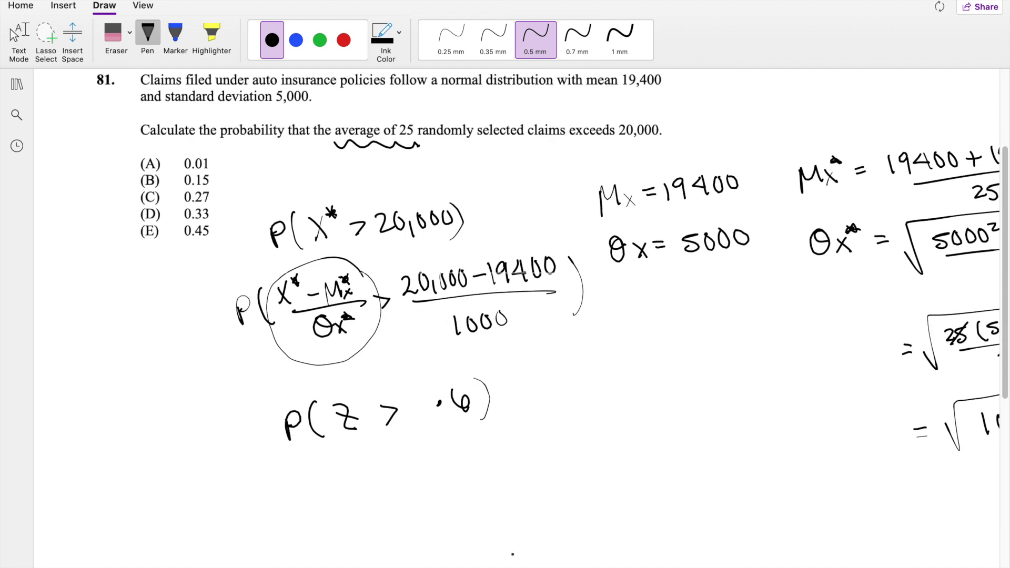
# Sketch a bell curve cut at .6, shade the left area labelled .7257, then select blue ink
pyautogui.scroll(-4, 407, 257)
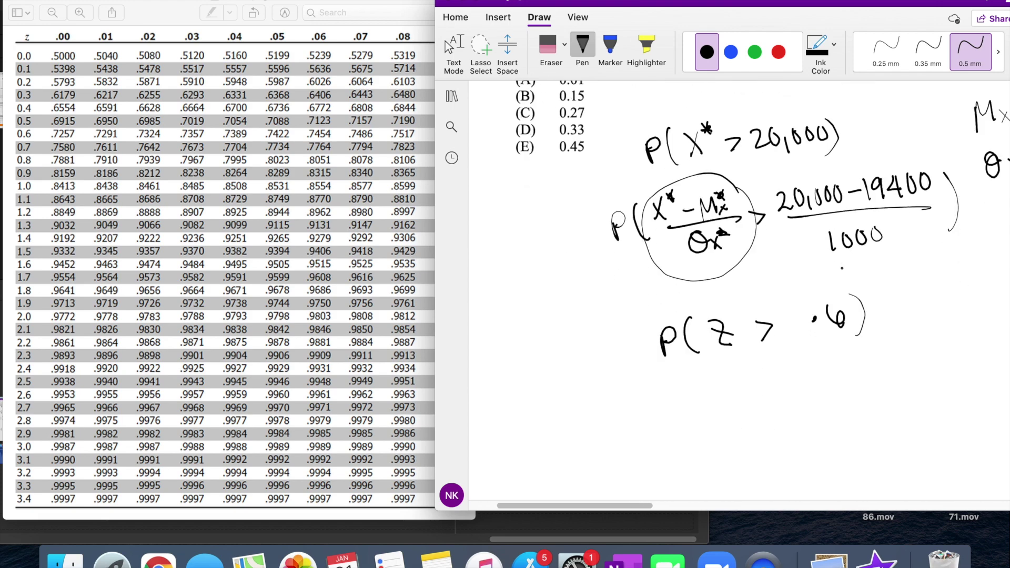
pyautogui.moveTo(537, 466); pyautogui.dragTo(664, 460)
pyautogui.moveTo(501, 447); pyautogui.dragTo(677, 434)
pyautogui.moveTo(615, 369); pyautogui.dragTo(621, 480)
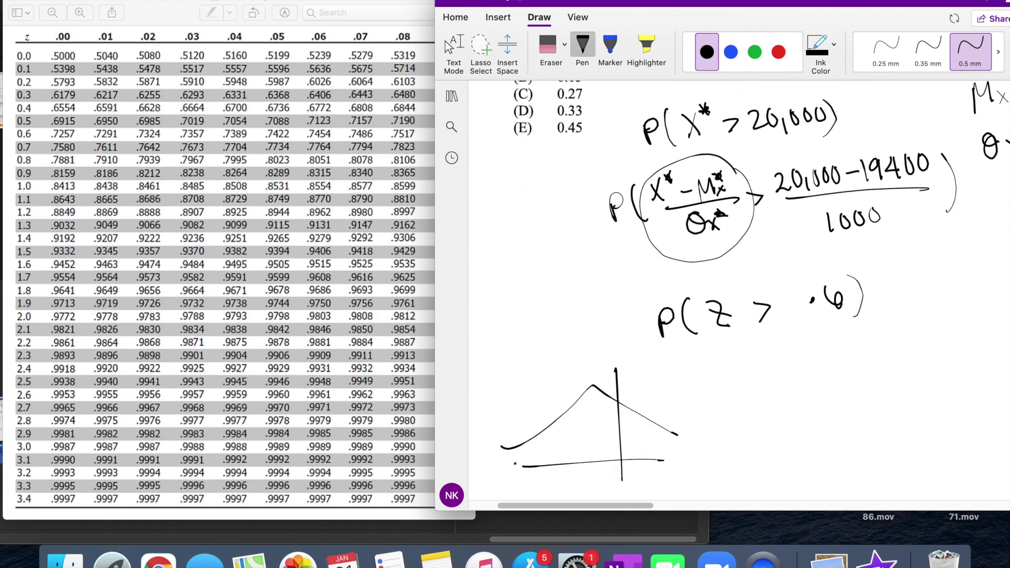
pyautogui.moveTo(531, 465); pyautogui.dragTo(614, 447)
pyautogui.moveTo(633, 487); pyautogui.dragTo(629, 493)
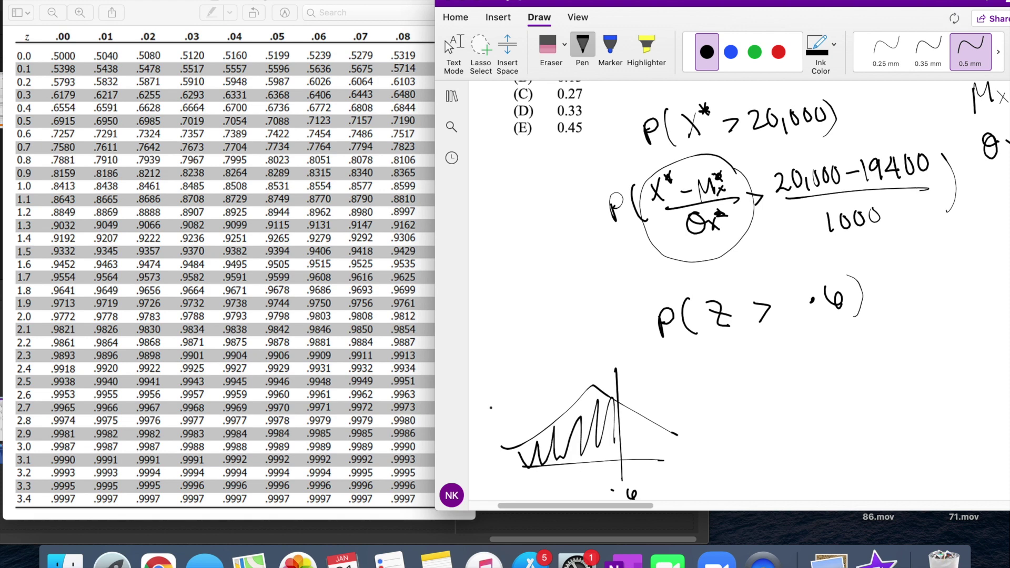
pyautogui.moveTo(517, 379)
pyautogui.mouseDown()
pyautogui.moveTo(523, 397)
pyautogui.moveTo(556, 365)
pyautogui.mouseUp()
pyautogui.moveTo(561, 362); pyautogui.dragTo(567, 373)
pyautogui.scroll(-3, 598, 358)
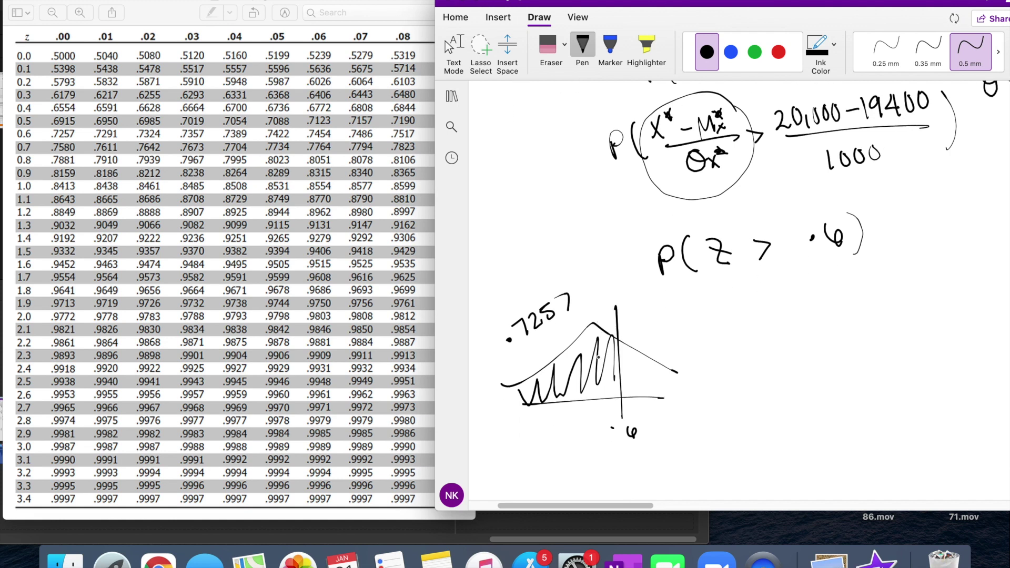
pyautogui.click(610, 47)
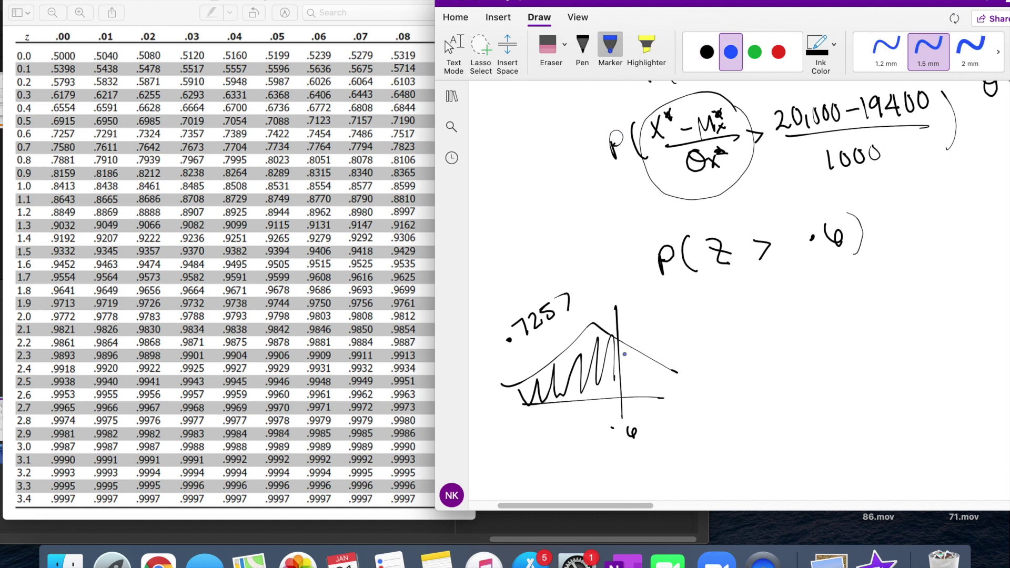
# Shade the tail right of .6 in blue marker, then handwrite 1 − .7257 = .2743 in black ink
pyautogui.moveTo(619, 343)
pyautogui.mouseDown()
pyautogui.moveTo(631, 394)
pyautogui.moveTo(647, 368)
pyautogui.moveTo(665, 389)
pyautogui.moveTo(675, 370)
pyautogui.mouseUp()
pyautogui.click(582, 46)
pyautogui.moveTo(731, 347); pyautogui.dragTo(736, 371)
pyautogui.moveTo(742, 359); pyautogui.dragTo(752, 357)
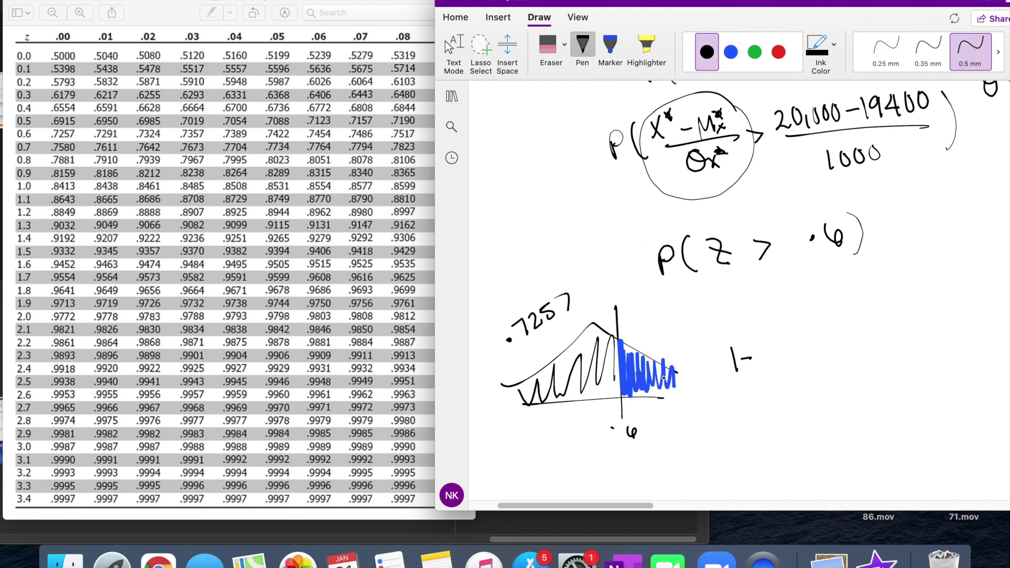
pyautogui.moveTo(775, 349)
pyautogui.mouseDown()
pyautogui.moveTo(782, 368)
pyautogui.moveTo(836, 363)
pyautogui.moveTo(860, 347)
pyautogui.moveTo(893, 357)
pyautogui.moveTo(909, 337)
pyautogui.moveTo(907, 357)
pyautogui.mouseUp()
pyautogui.click(830, 352)
pyautogui.moveTo(918, 333); pyautogui.dragTo(928, 343)
pyautogui.moveTo(924, 337); pyautogui.dragTo(923, 355)
pyautogui.moveTo(931, 336); pyautogui.dragTo(930, 353)
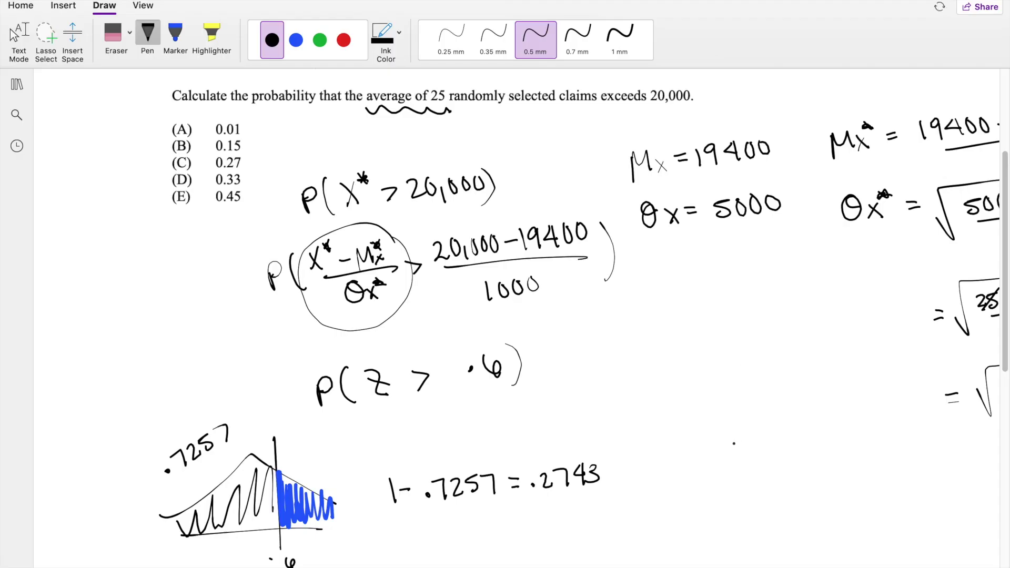